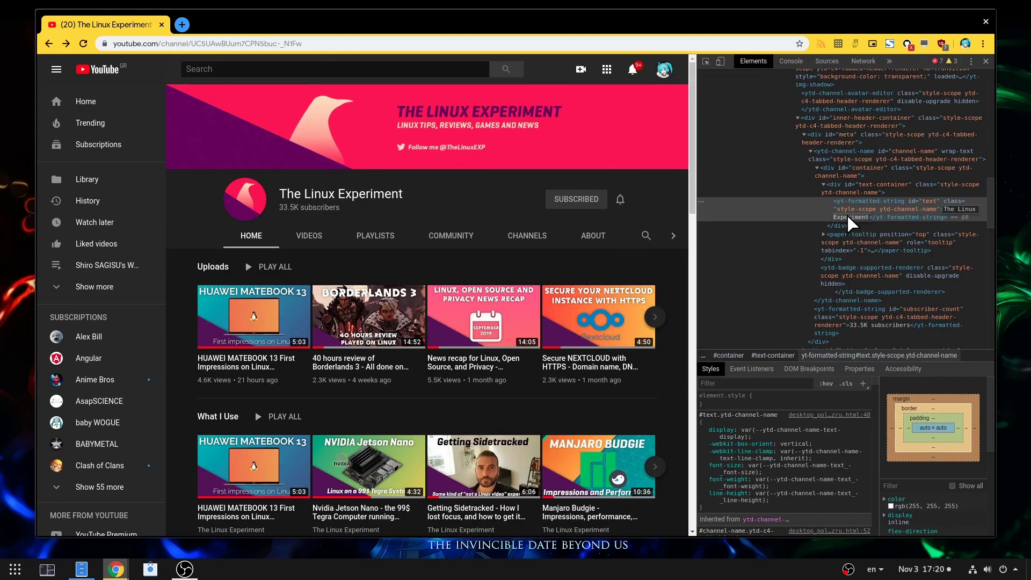
- Close DevTools with Ctrl+Shift+I, leaving the 'The Linux SEXperiment' channel page full-window
key(ctrl+shift+i)
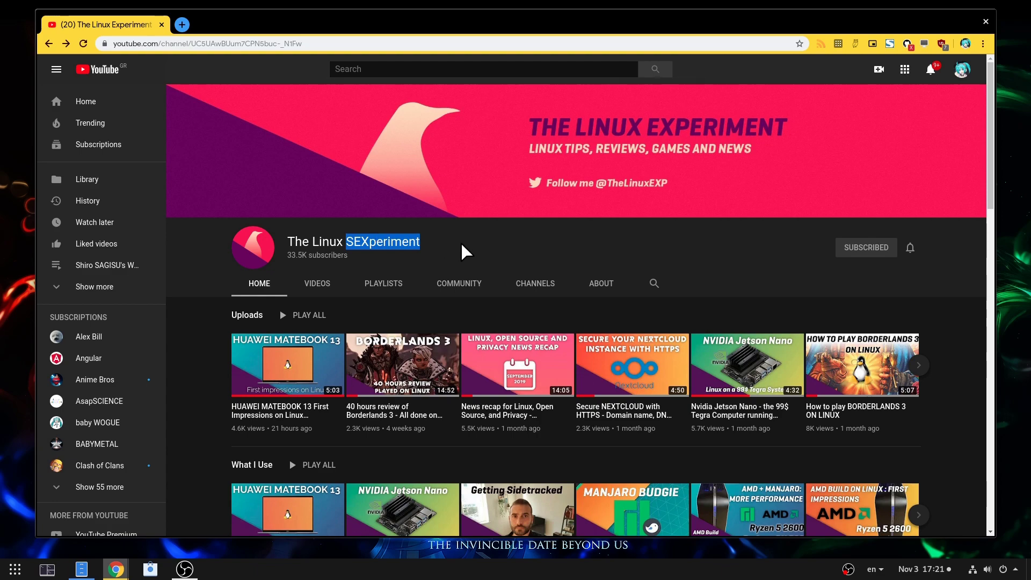
right_click(302, 407)
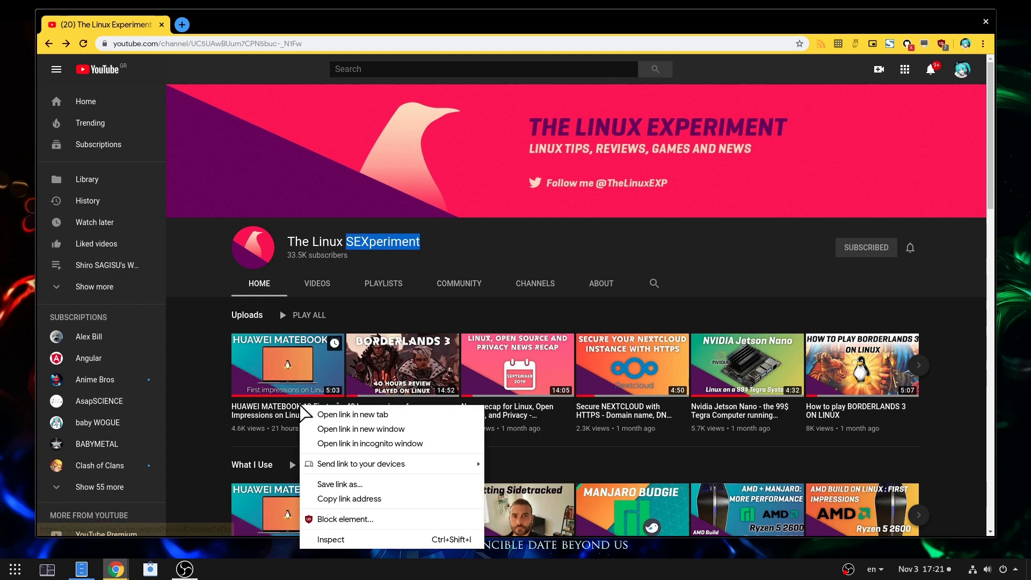
click(352, 413)
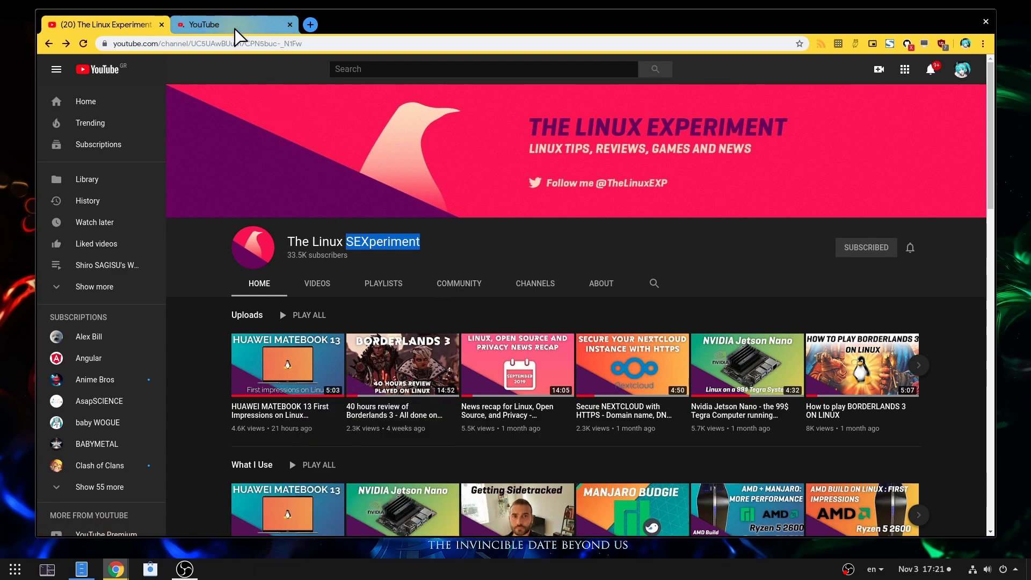
click(235, 30)
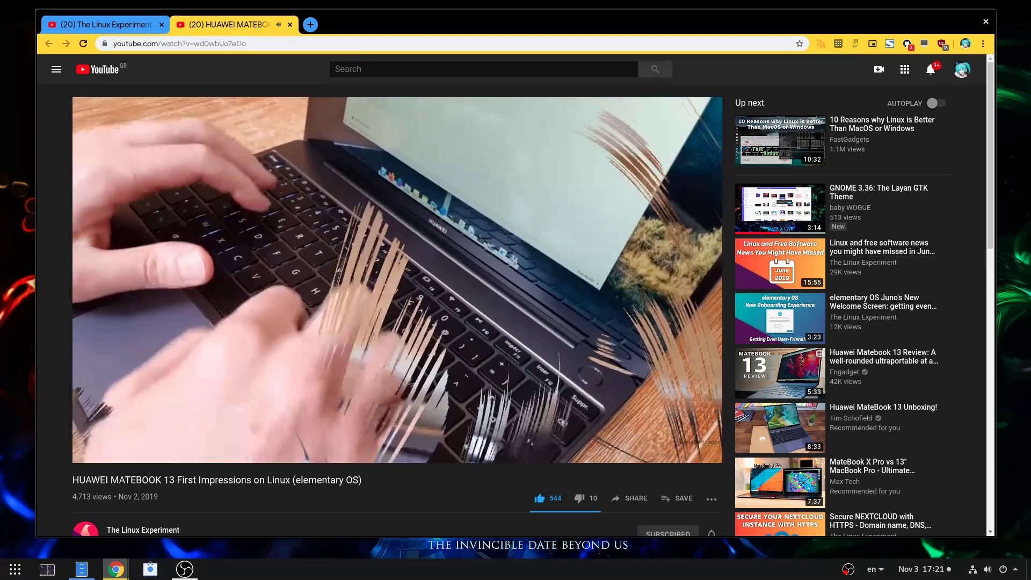
click(290, 25)
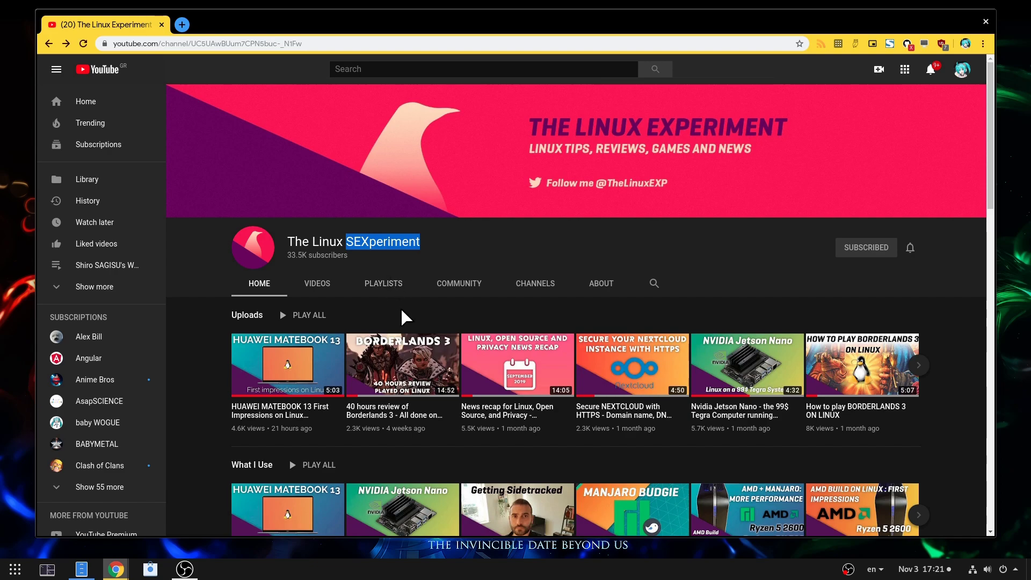
scroll(406, 317, down, 3)
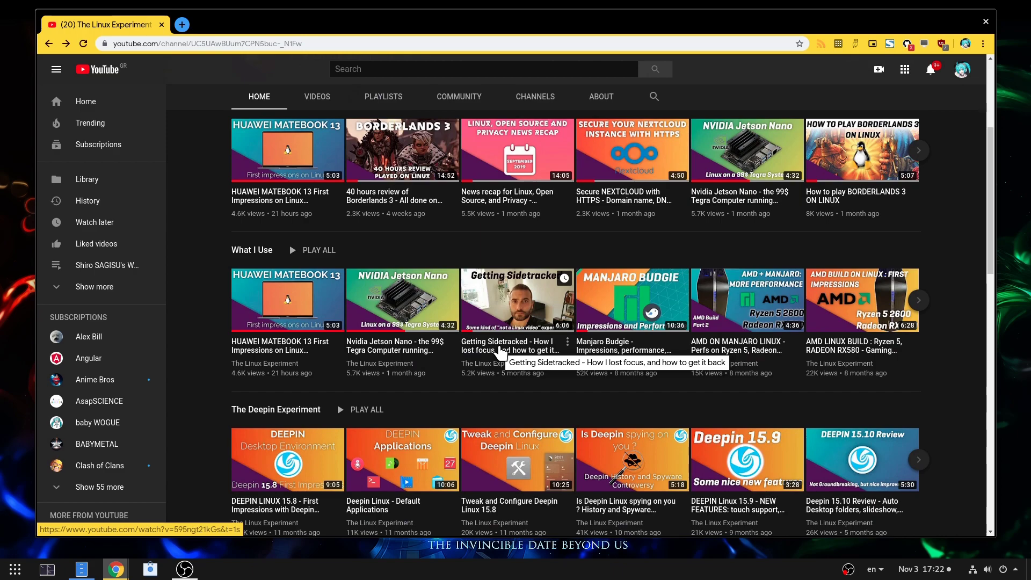
- Open the 'Getting Sidetracked' video and set its playback speed to 2x
click(499, 349)
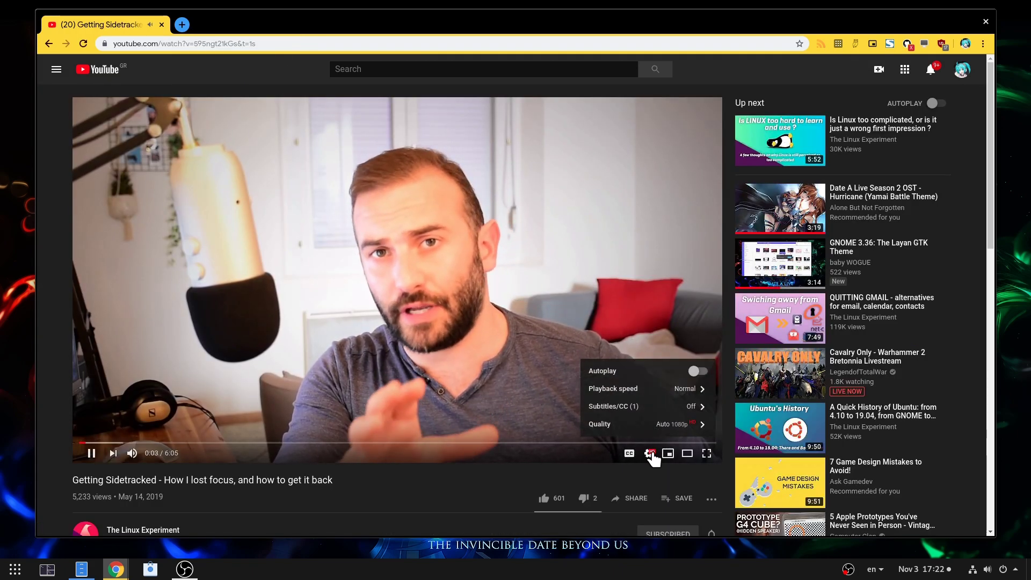
click(697, 396)
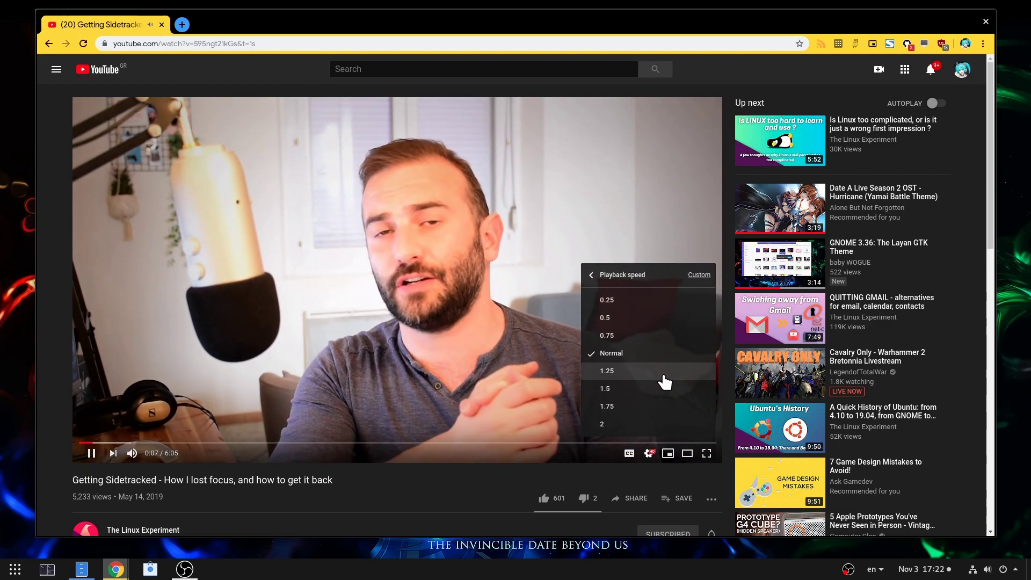
click(640, 424)
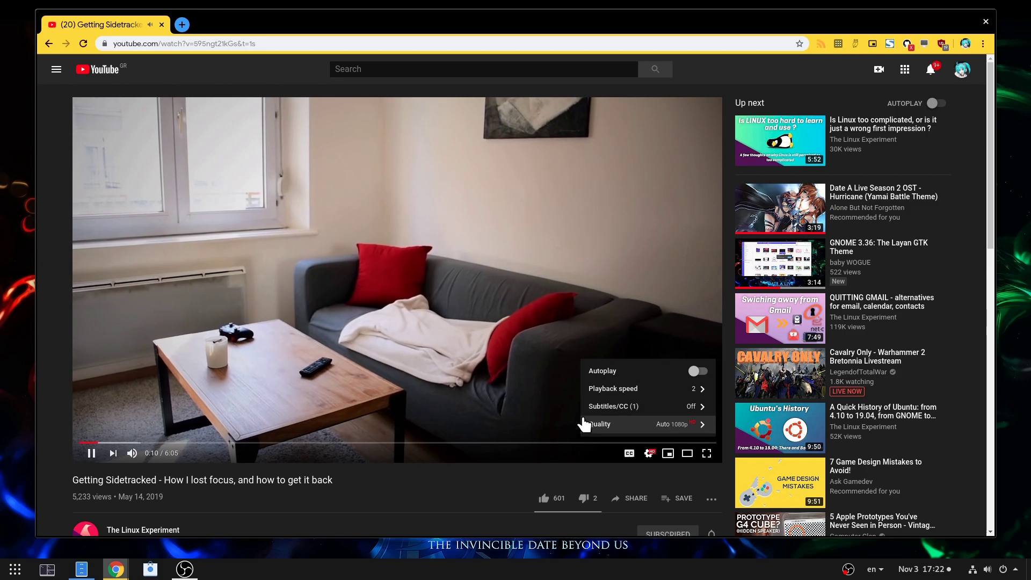
click(547, 412)
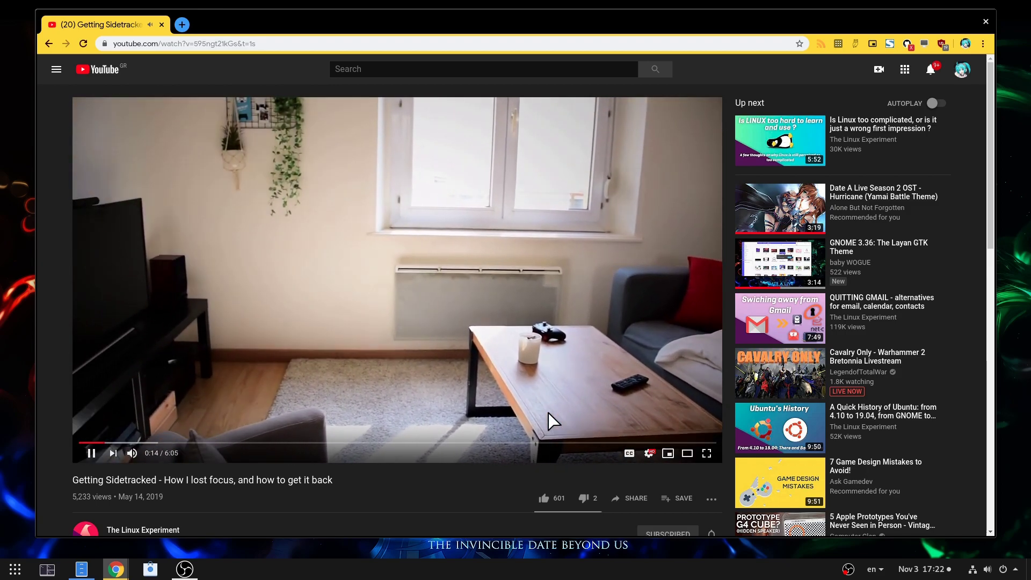